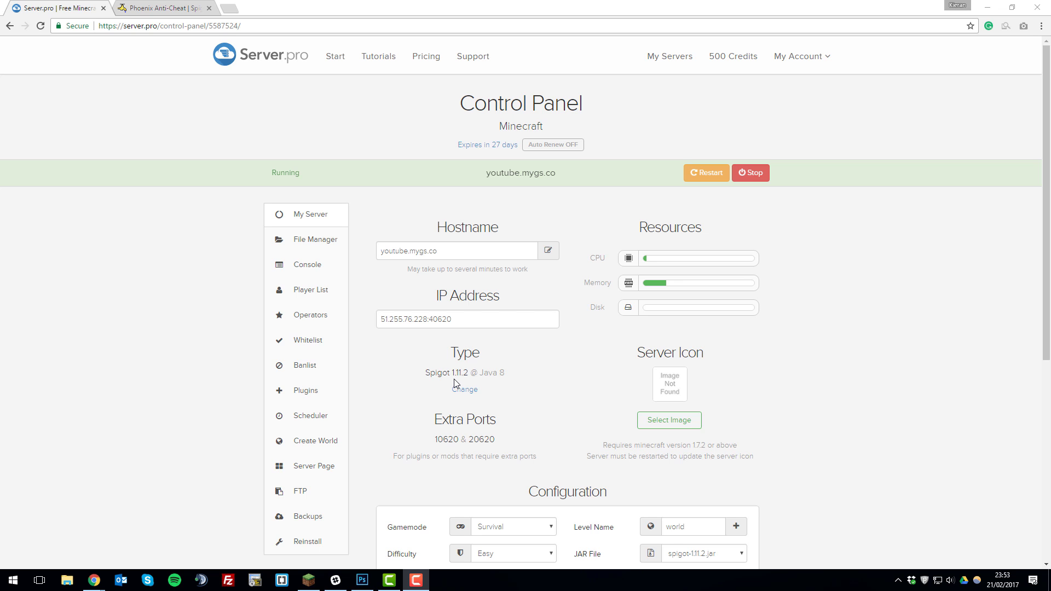
Find Phoenix Anti-Cheat among the Spigot plugins and install its latest version
left_click(321, 393)
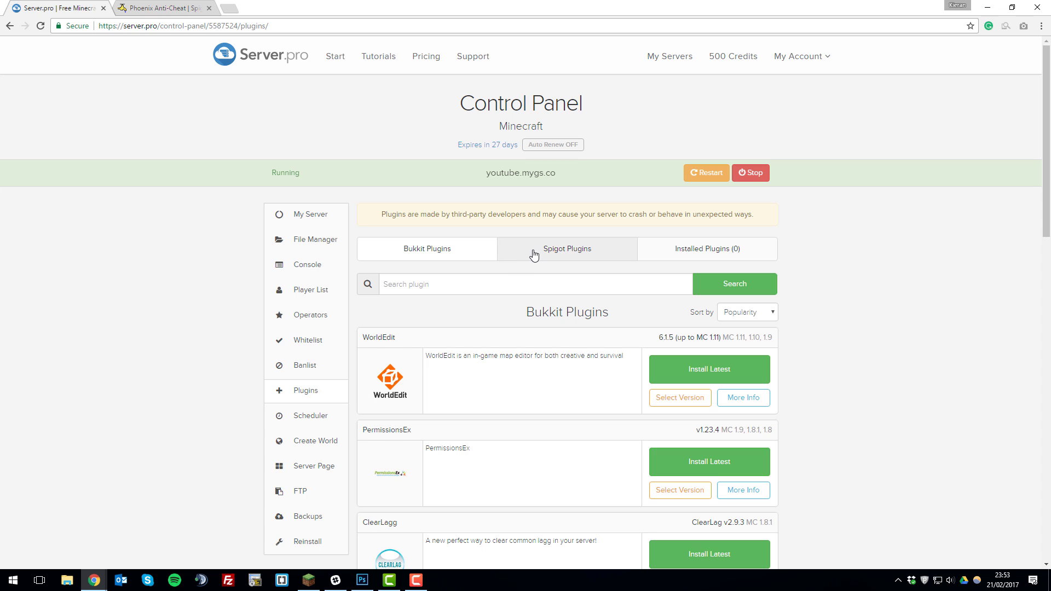
left_click(534, 255)
left_click(510, 281)
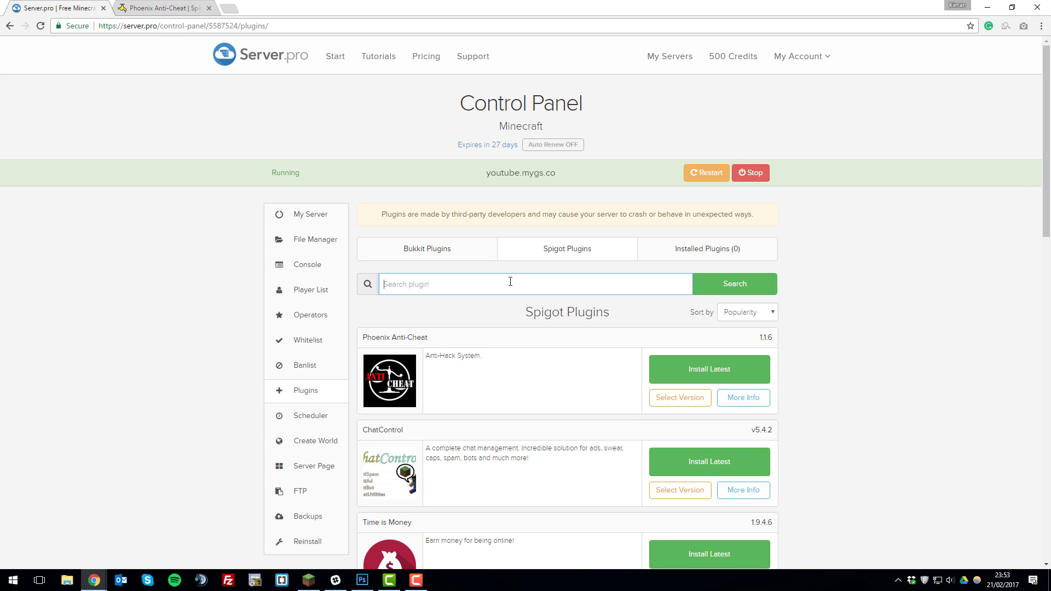
type("Phoenix Anti-Cheat")
left_click(759, 291)
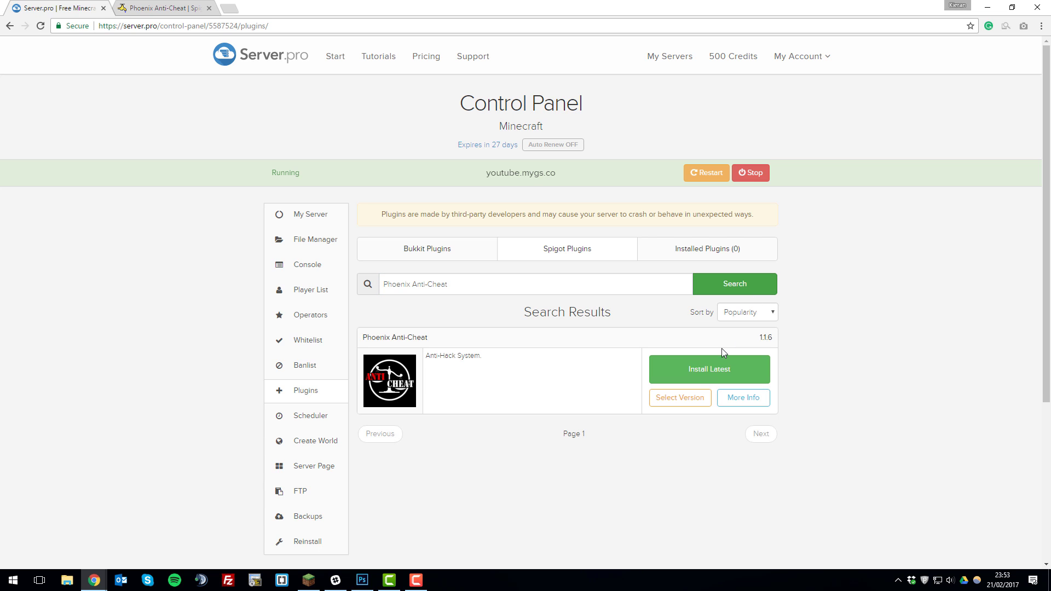
left_click(709, 382)
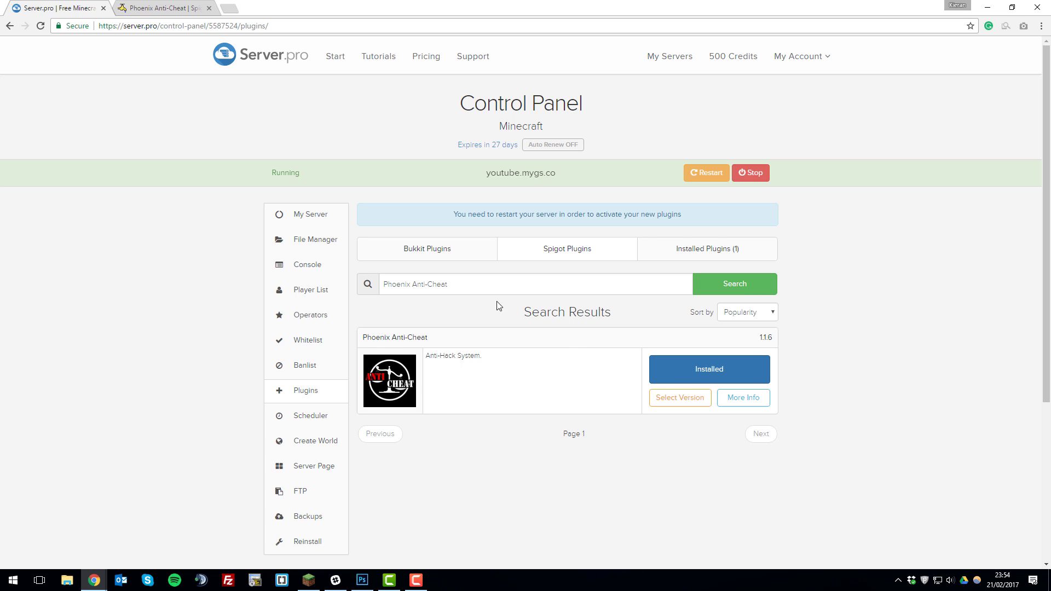
Search for ProtocolLib and install its latest version
left_click_drag(448, 284, 372, 285)
type("Proto")
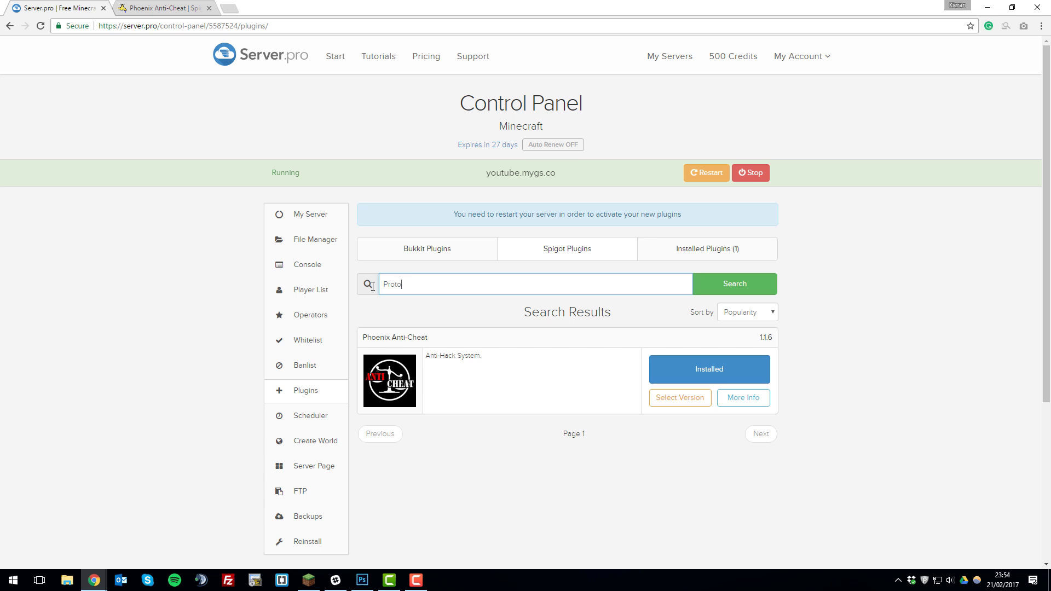
type("colLib")
left_click(736, 293)
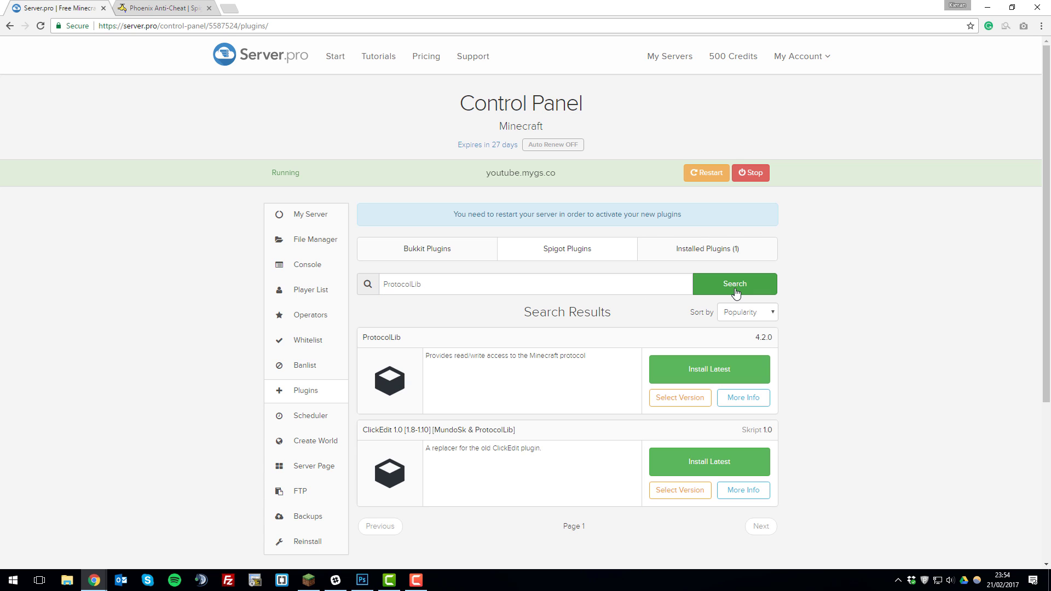
left_click(705, 371)
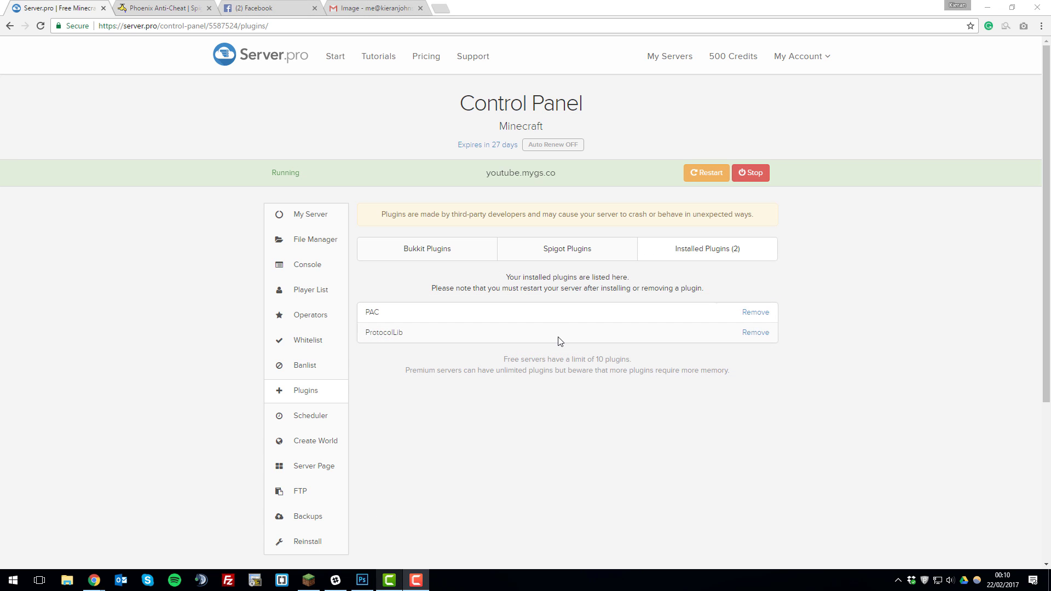
Open the Console to check the log for PAC v1.1.6 enabled with 11 modules
left_click(302, 265)
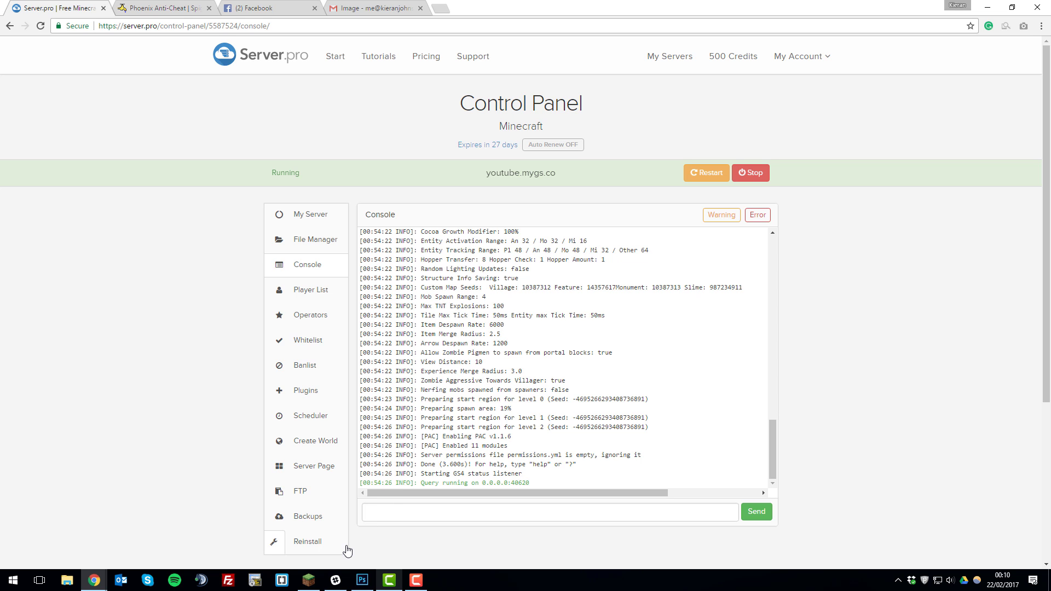
Join the YouTube PAC server in Minecraft and run /plugins and /pac in chat
left_click(312, 572)
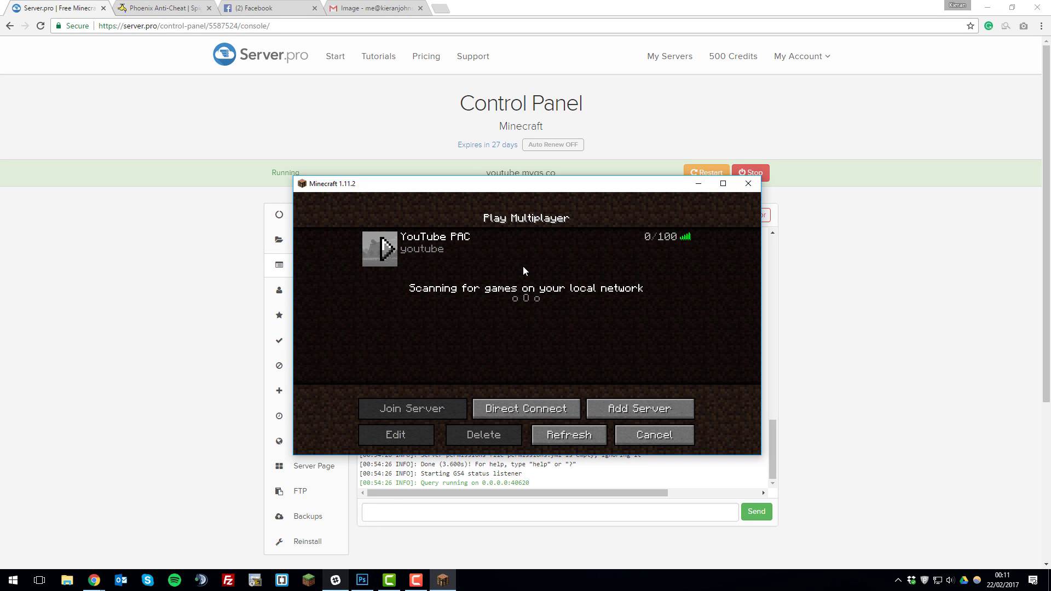
left_click(527, 262)
left_click(527, 263)
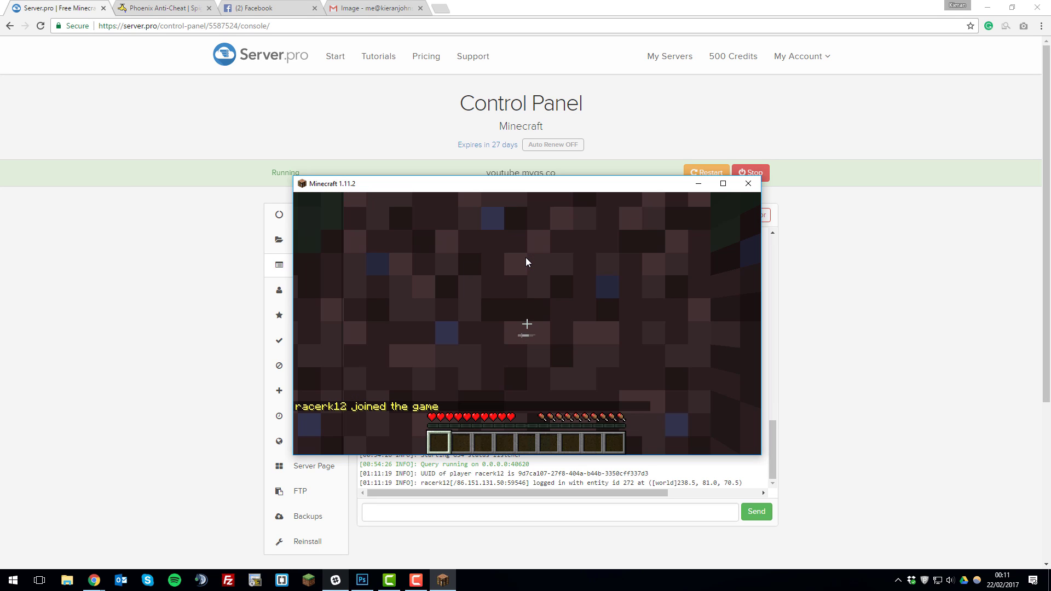
type("t/plugins")
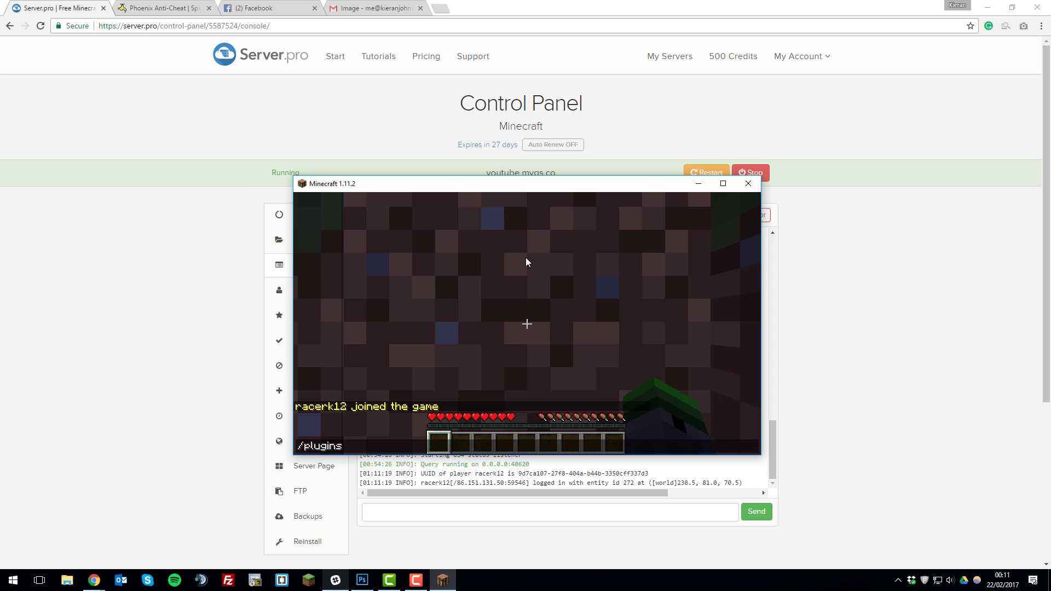
key("Return")
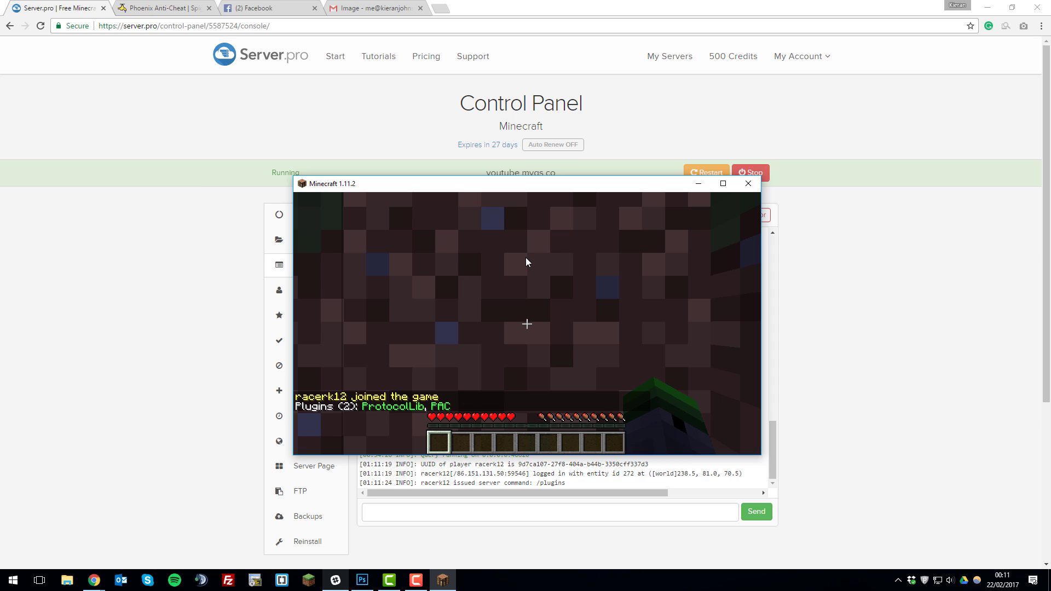
key("t")
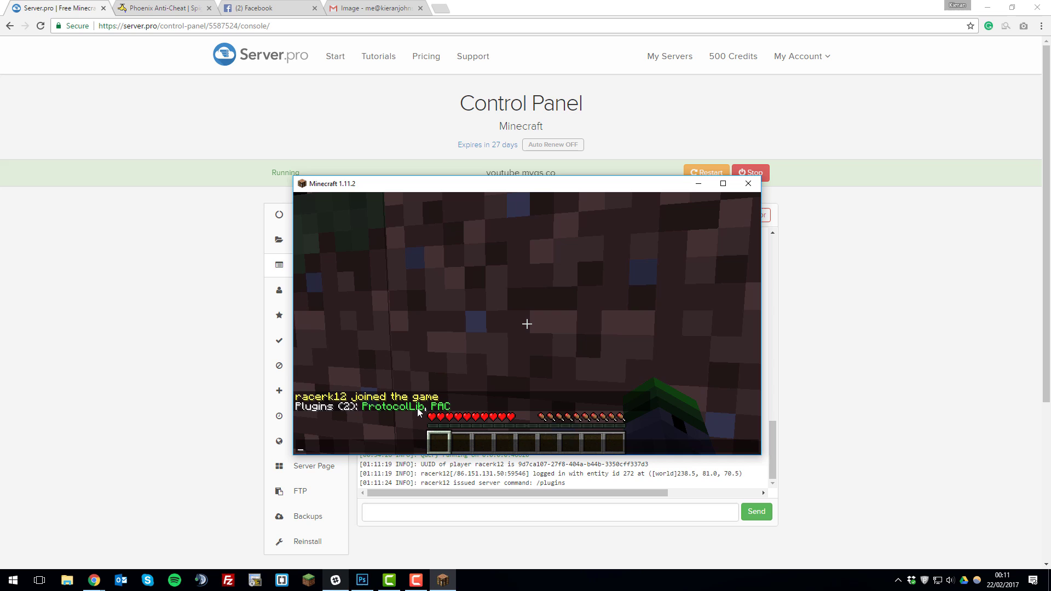
type("/pac")
key("Return")
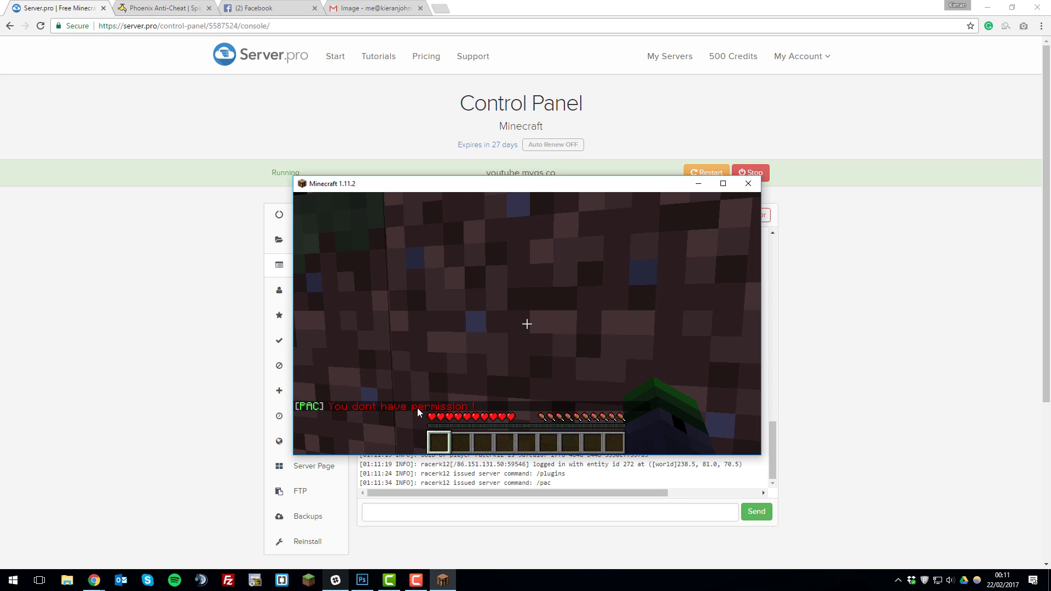
key("t")
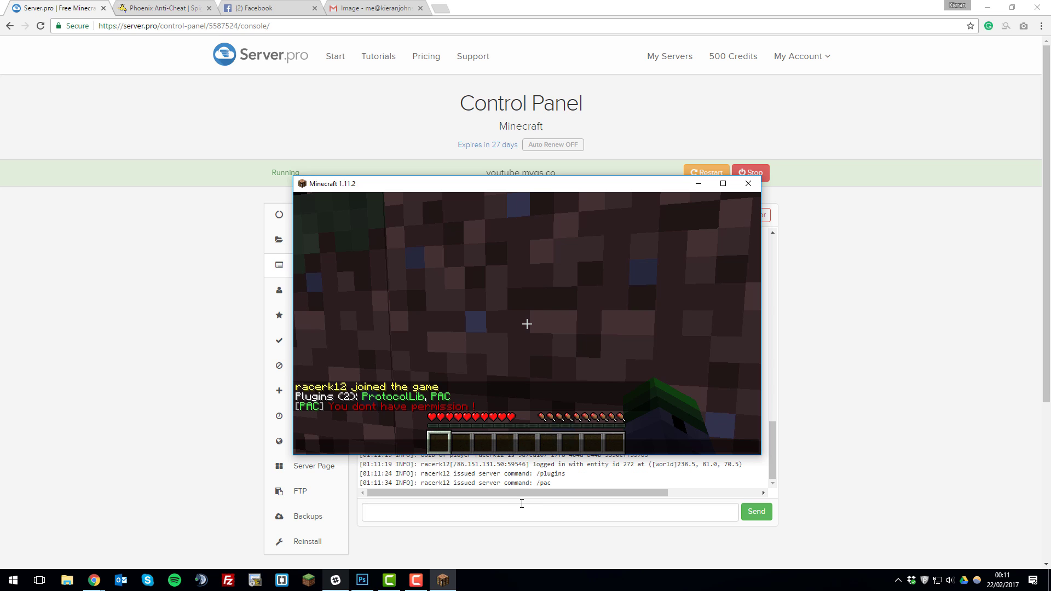
Give the player operator rights with op in the server console, then run /pac again
left_click(522, 504)
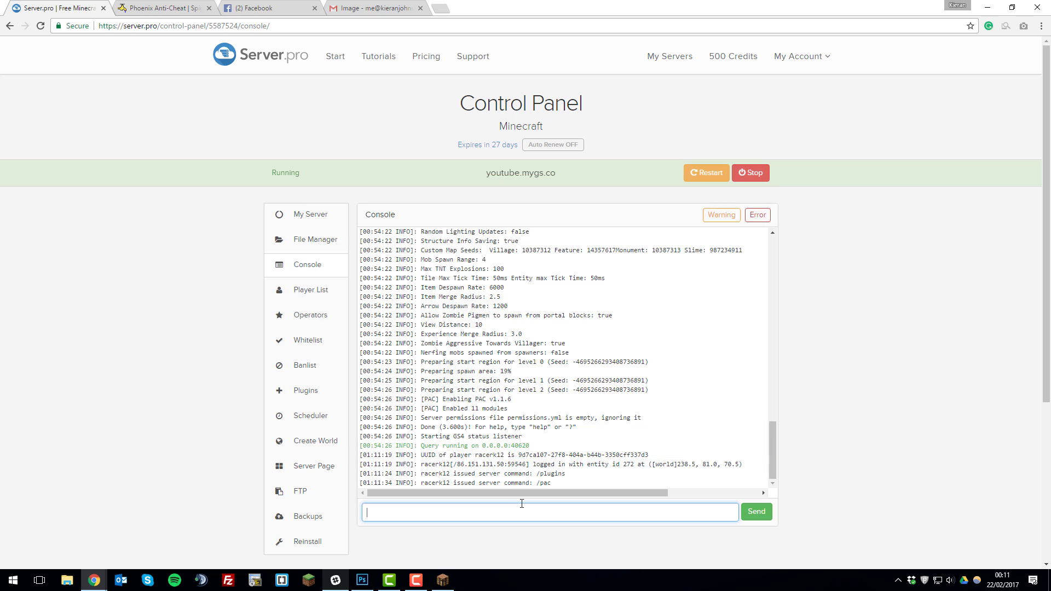
type("op racerk12")
key("Return")
key("alt+Tab")
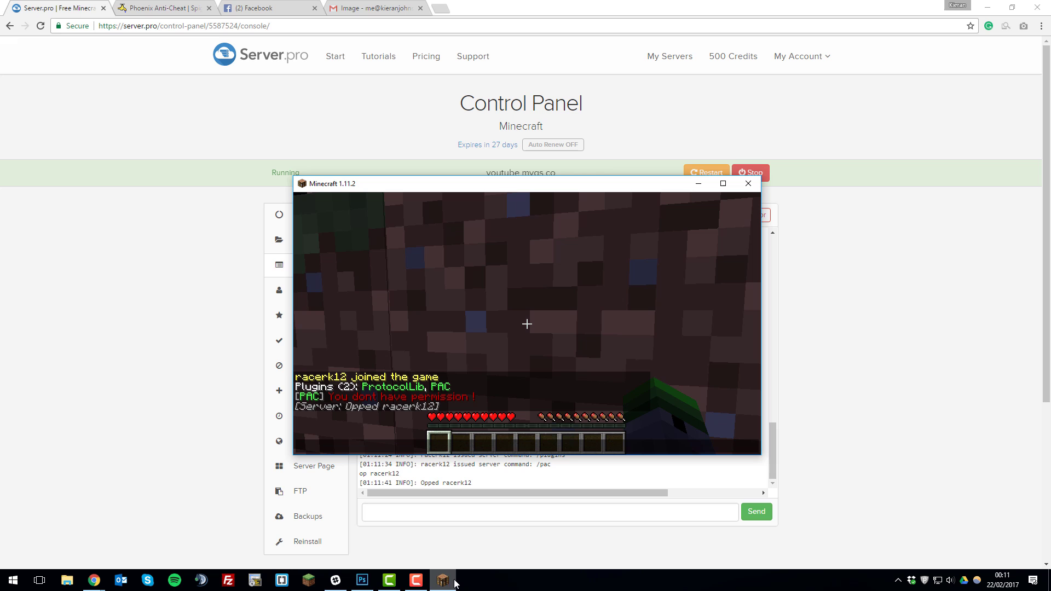
type("/pac")
key("Return")
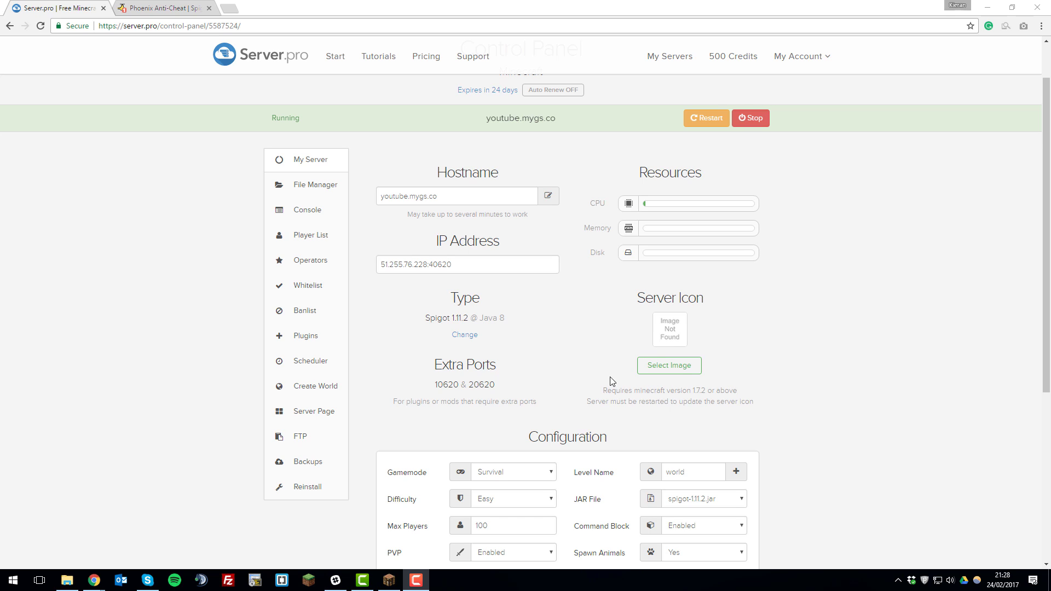
Open plugins/PAC/config.yml in the File Manager editor
left_click(336, 192)
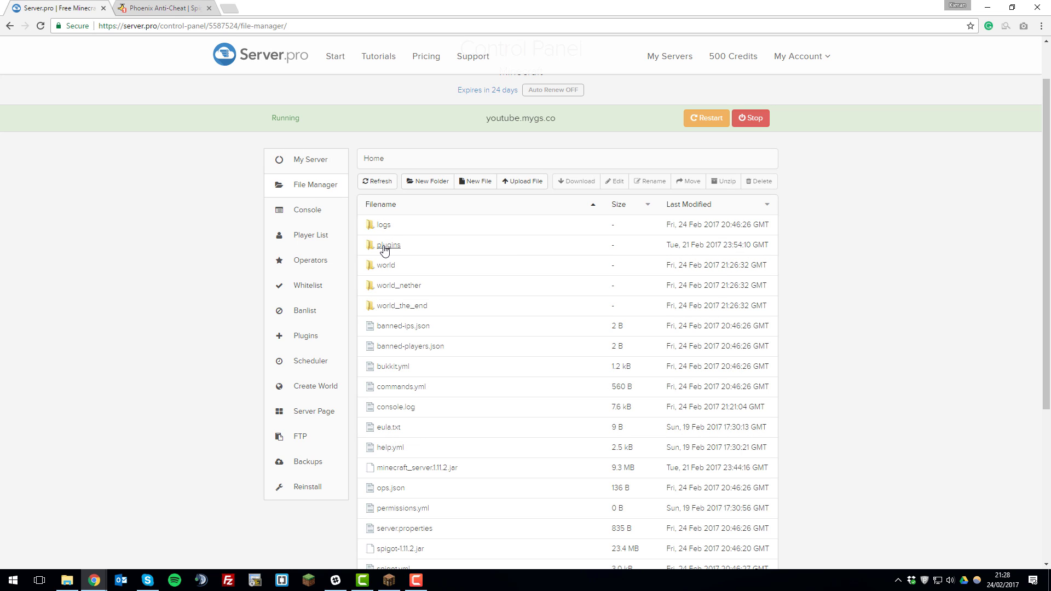
left_click(385, 246)
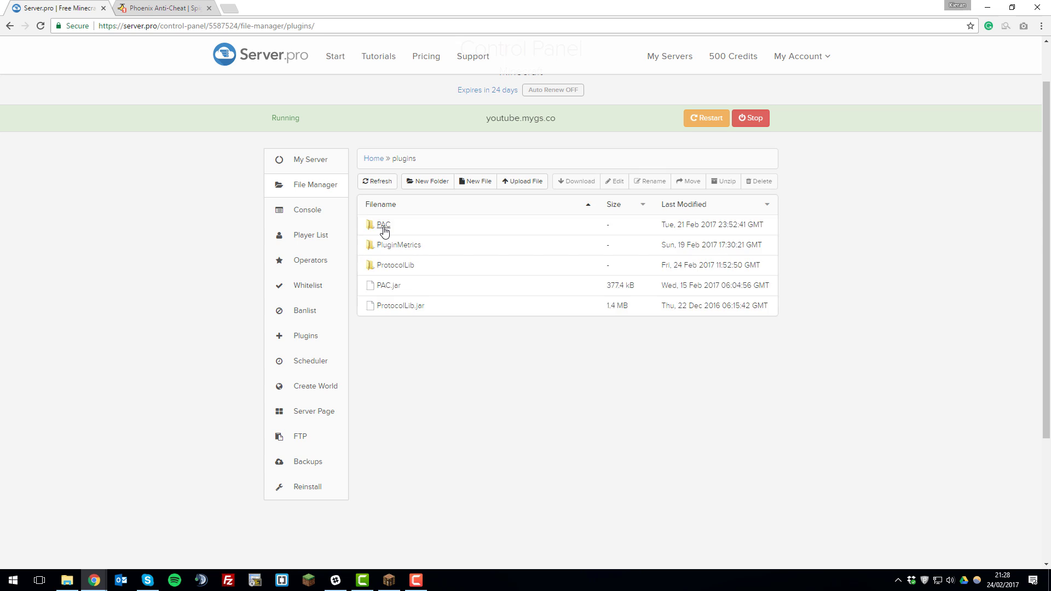
left_click(384, 226)
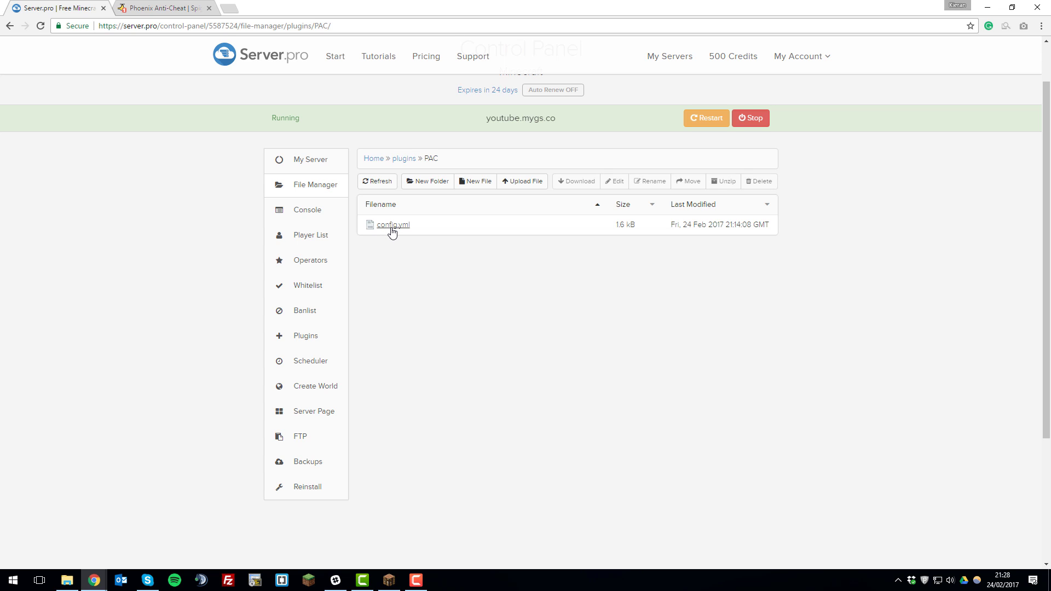
left_click(392, 226)
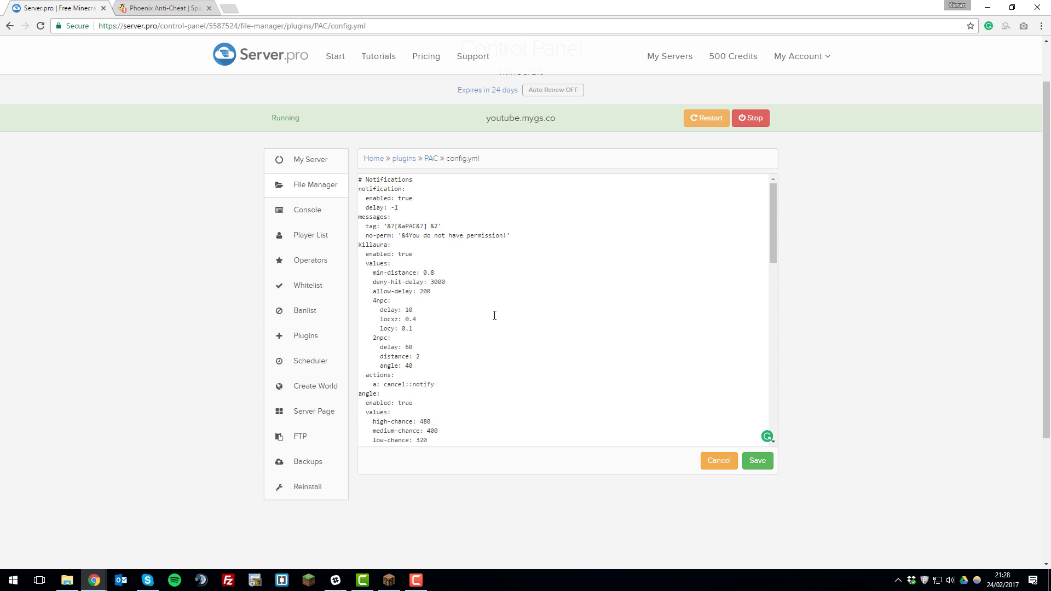
Replace PAC in the message tag with 'YouTube - AC'
scroll(494, 315, "down", 10)
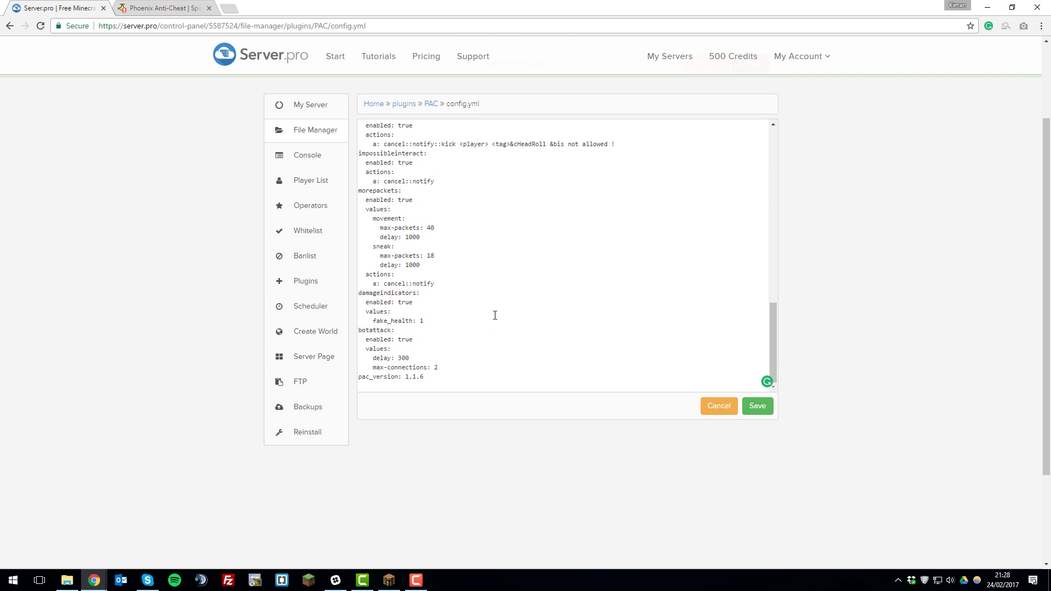
scroll(494, 315, "up", 10)
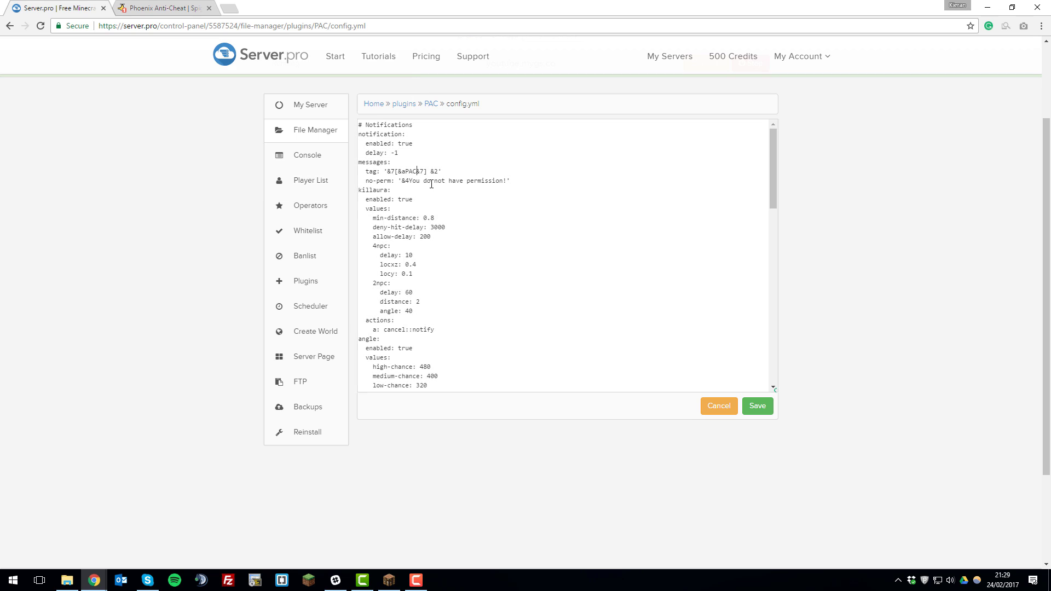
key("BackSpace")
key("BackSpace")
key("BackSpace")
type("YouTube - AC")
Append 'dont come back' to the spam kick message so it ends 'is not allowed dont come back!'
scroll(368, 348, "down", 3)
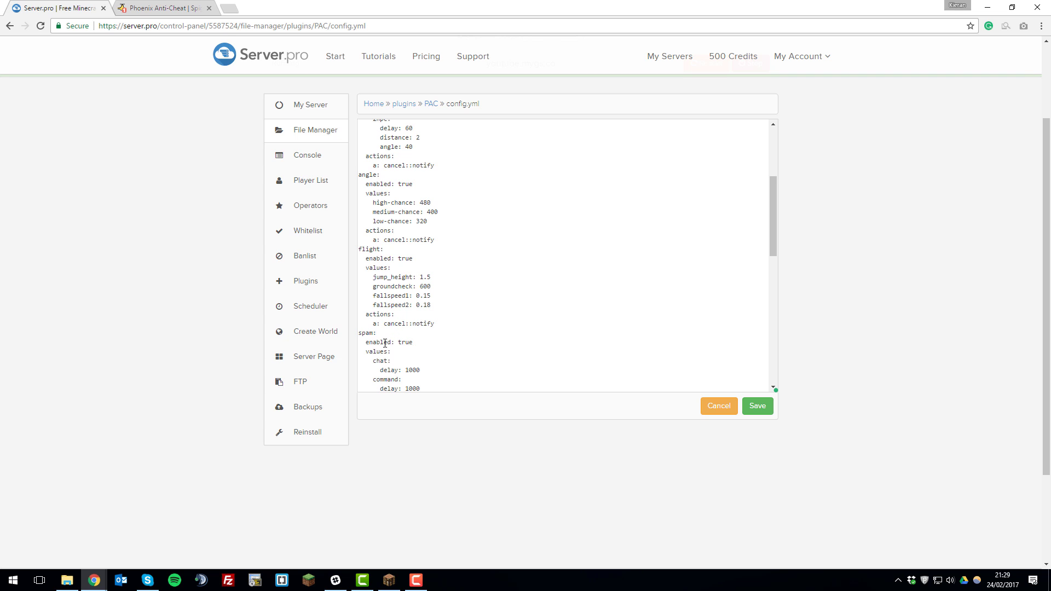
scroll(391, 337, "up", 5)
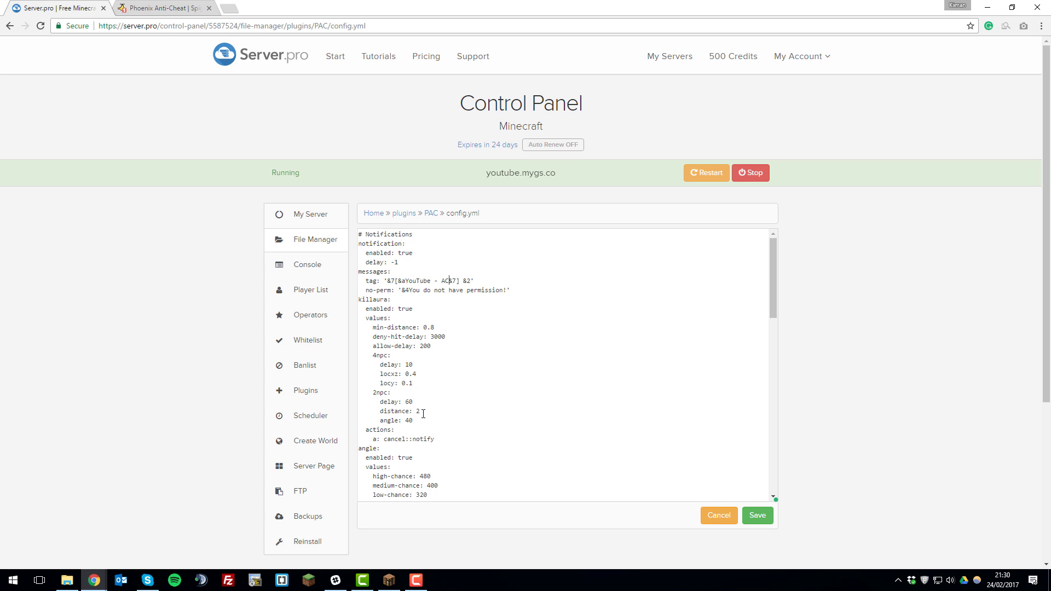
scroll(423, 414, "down", 2)
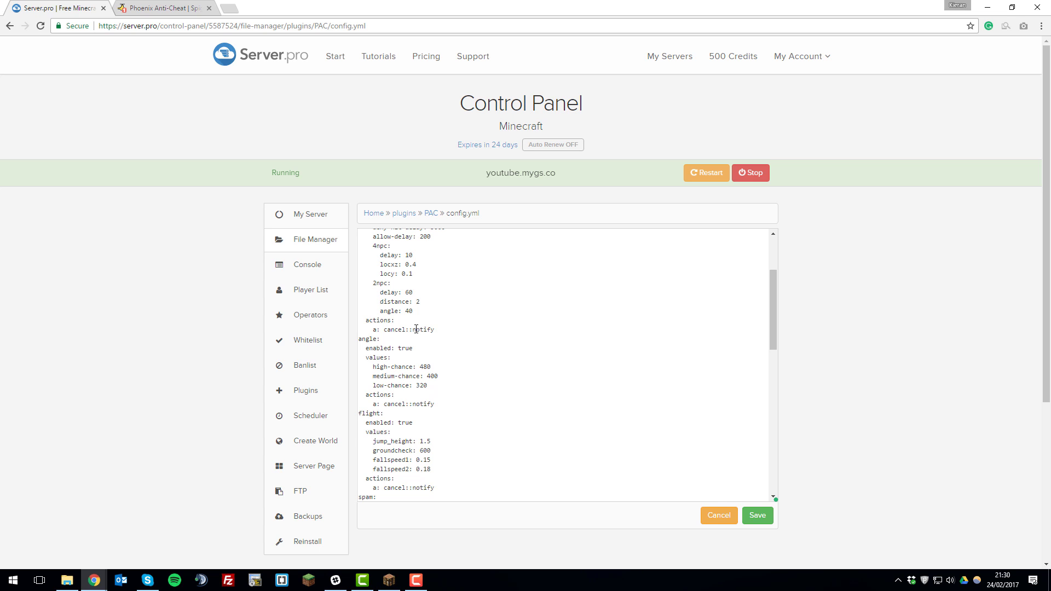
scroll(416, 329, "down", 1)
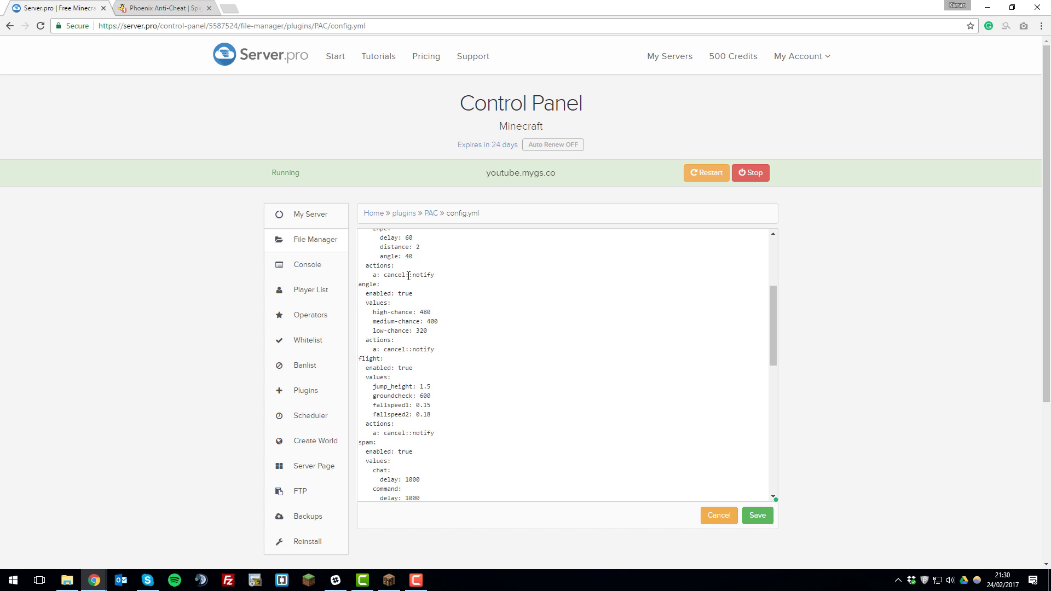
scroll(383, 338, "down", 2)
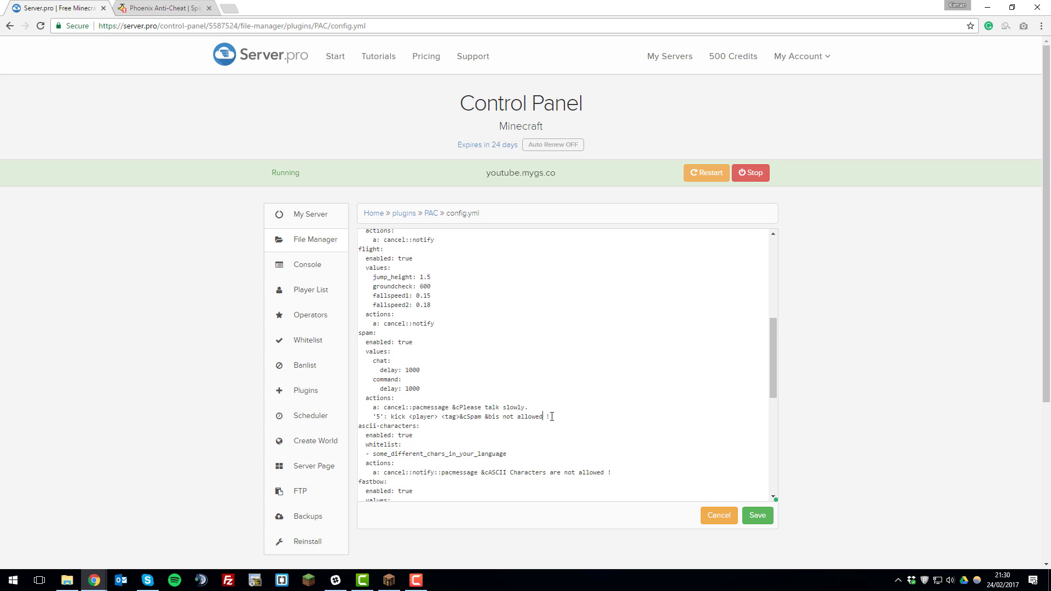
type("dont come back")
scroll(561, 411, "down", 3)
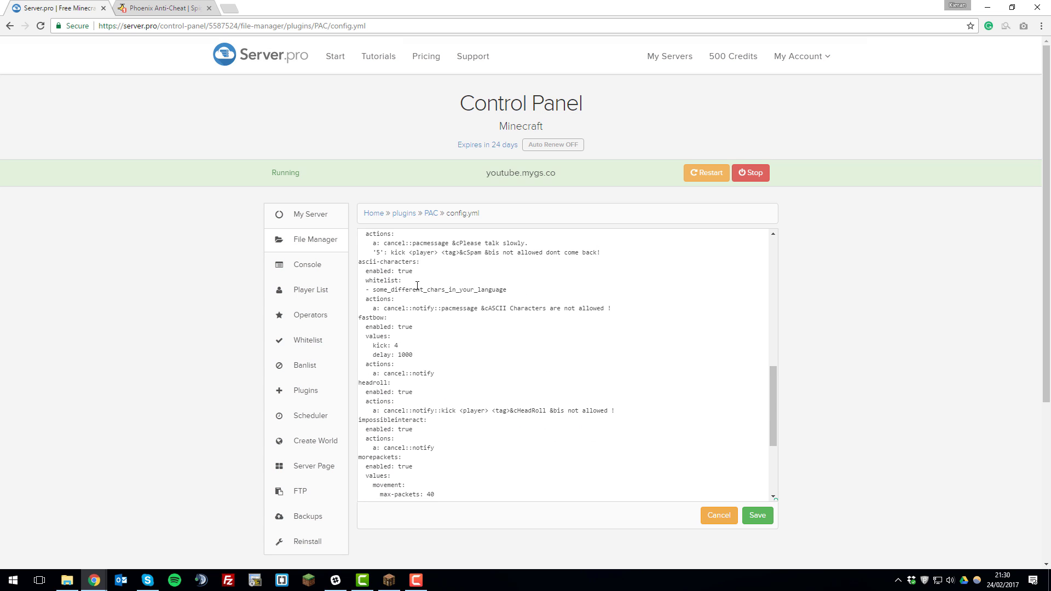
scroll(417, 418, "down", 4)
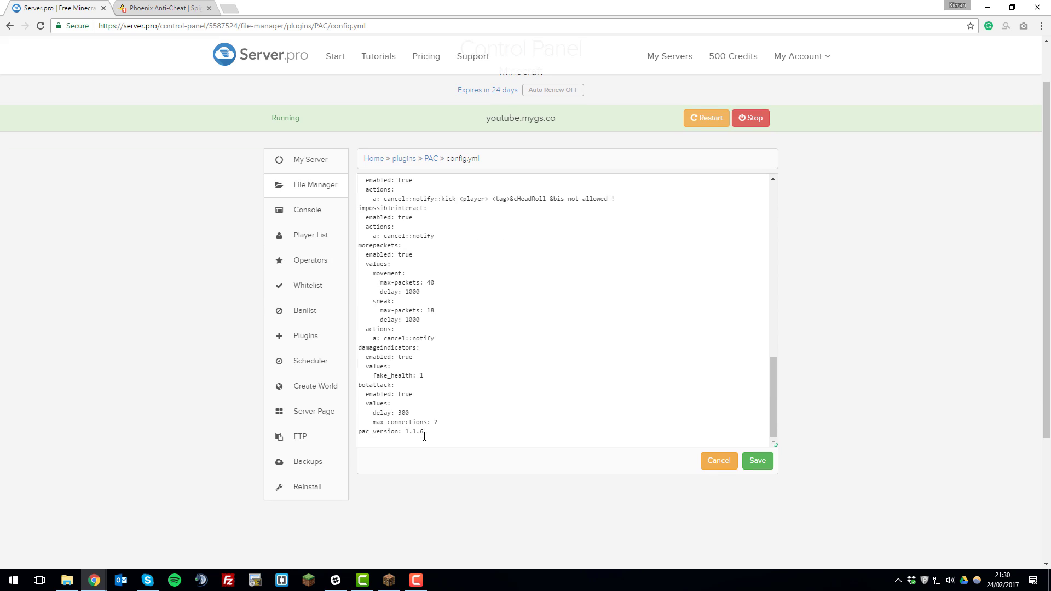
Save config.yml and reload the plugin in-game with /pac reload
left_click(756, 462)
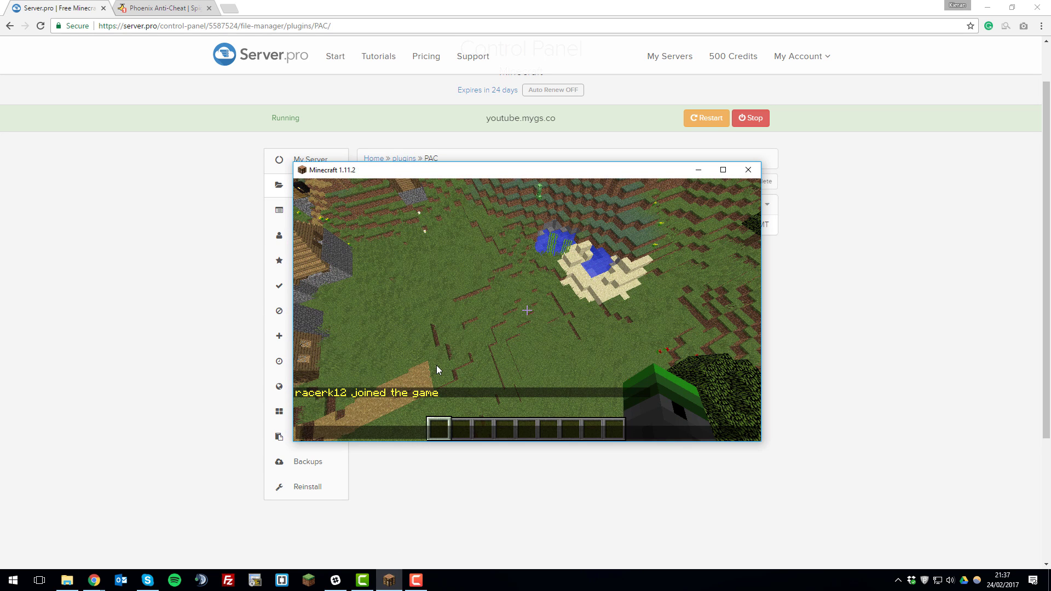
type("/pac reload")
key("Return")
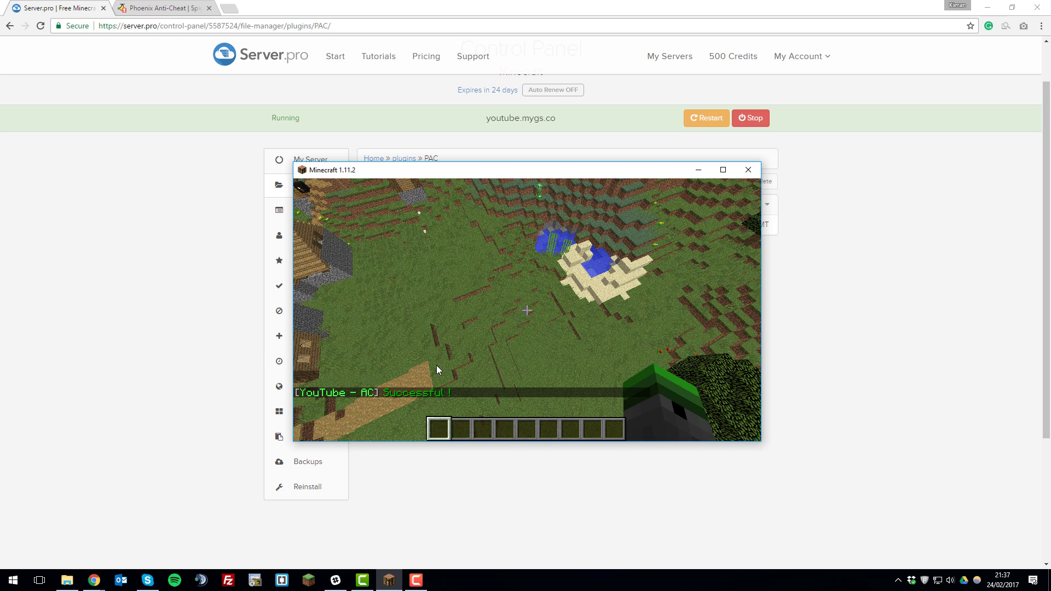
List the PAC commands with /pac and open the PAC Config menu with /pac menu
key("t")
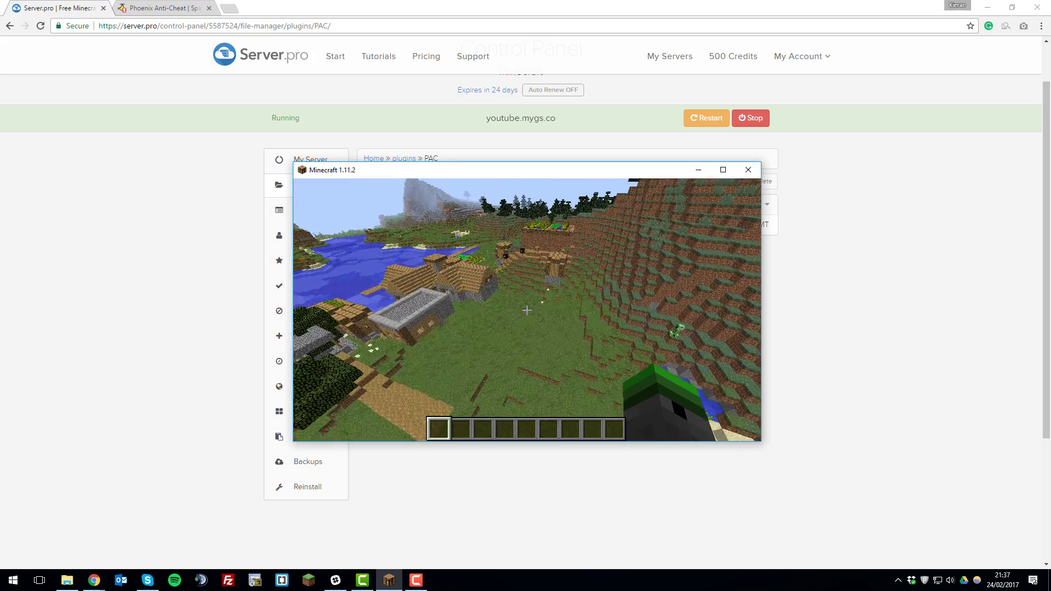
type("/pac")
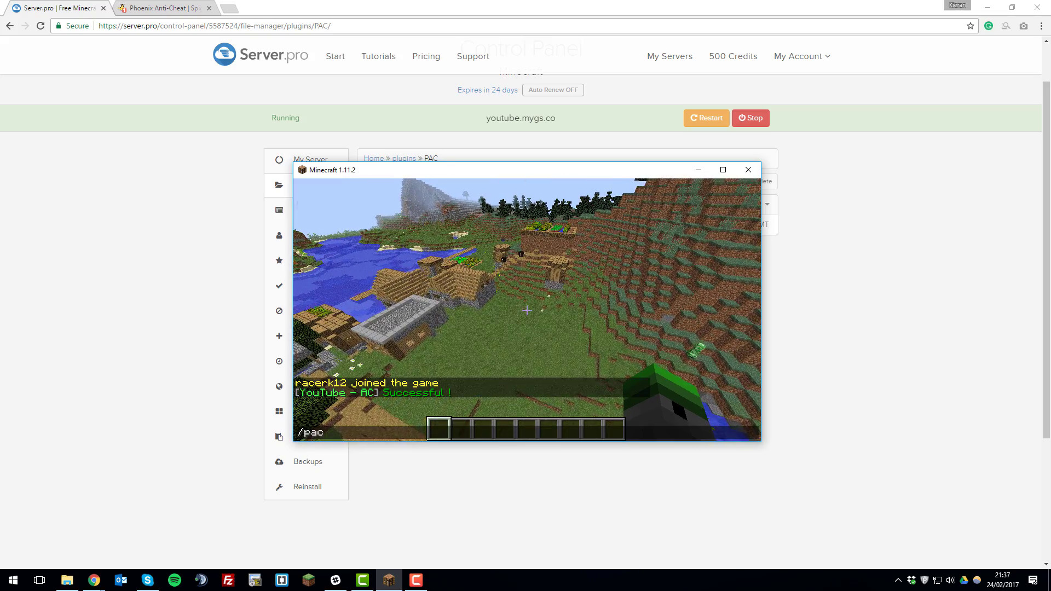
key("Return")
type("t/pac me")
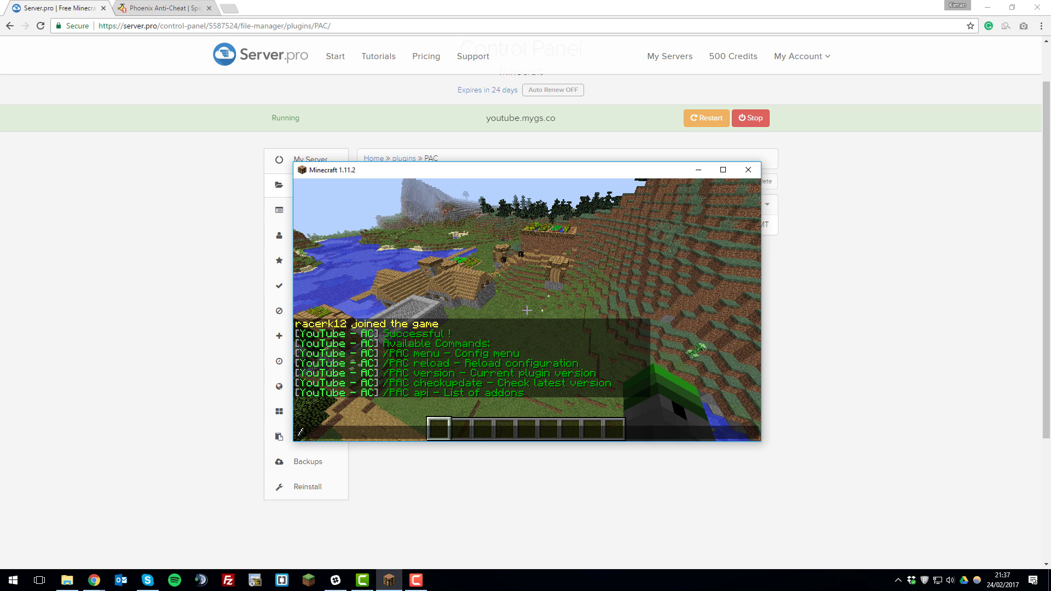
type("nu")
key("Return")
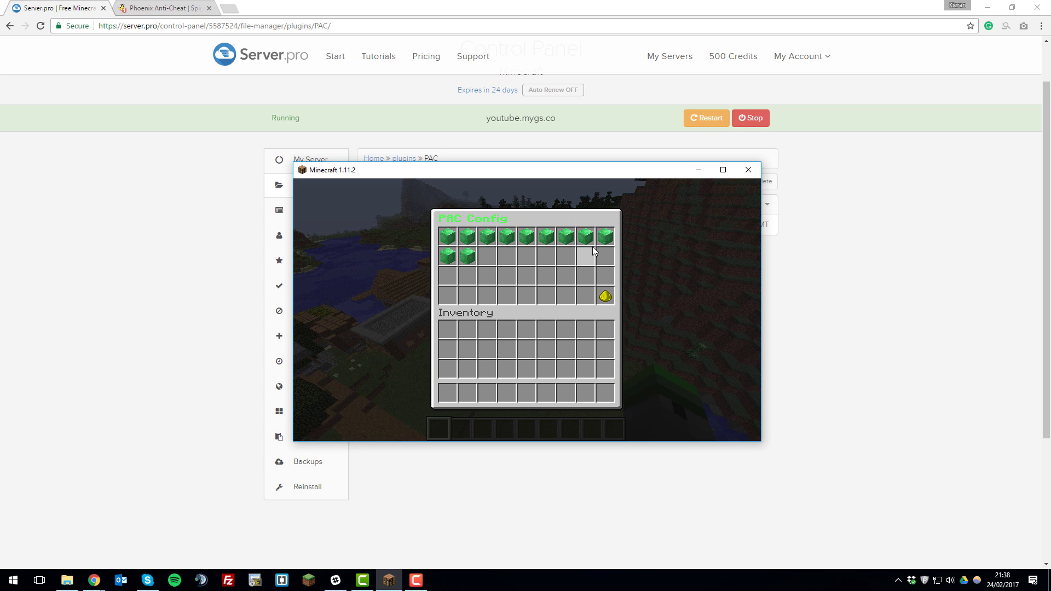
Toggle the ASCII-Characters check off and back on, then close the PAC Config menu
left_click(510, 241)
left_click(504, 237)
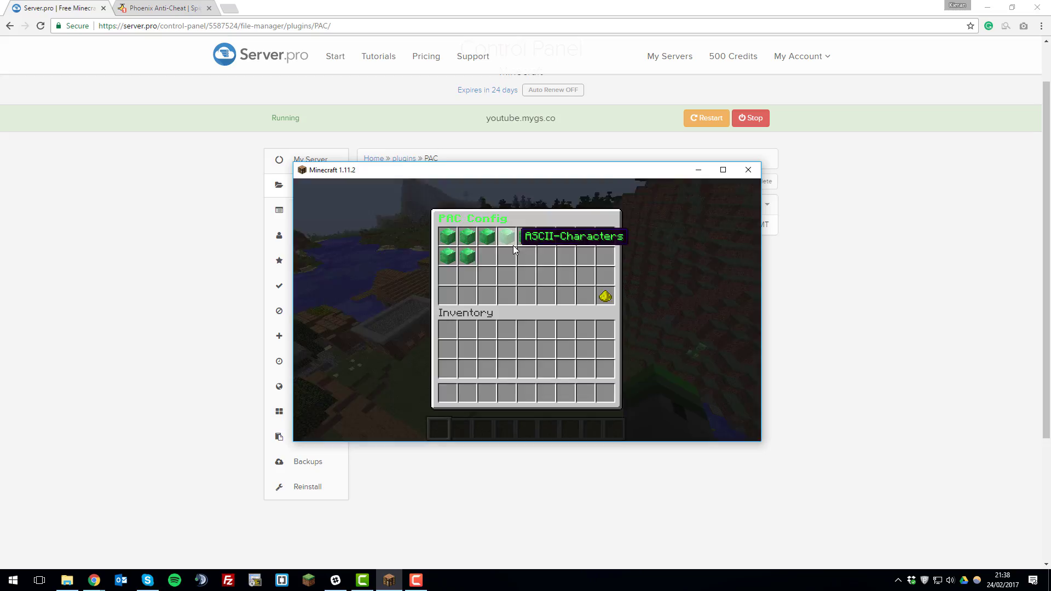
key("Escape")
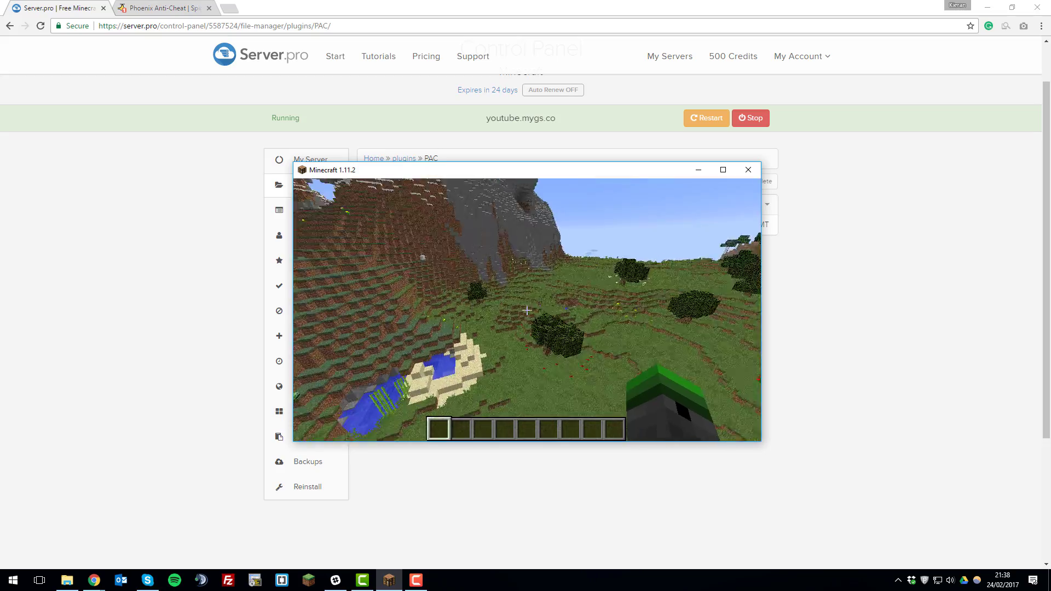